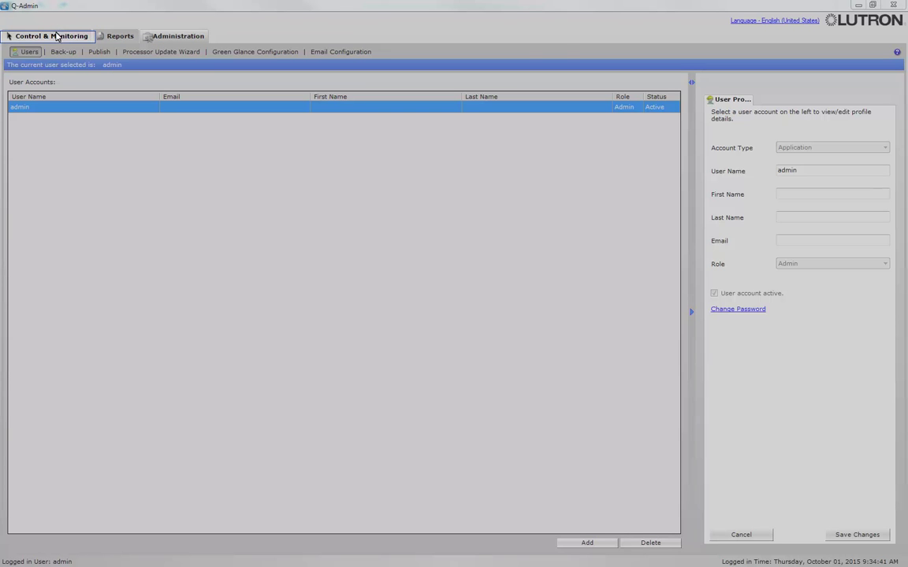
- Switch to the Control & Monitoring tab showing the Lutron Services Company area tree
click(57, 37)
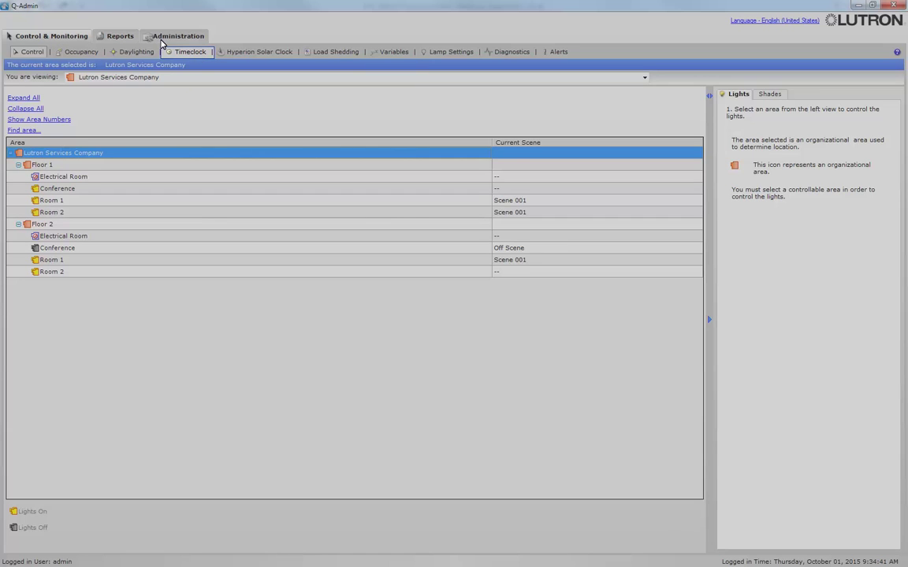
- Open the Timeclock subtab and choose Set Up Timeclock Events
click(190, 54)
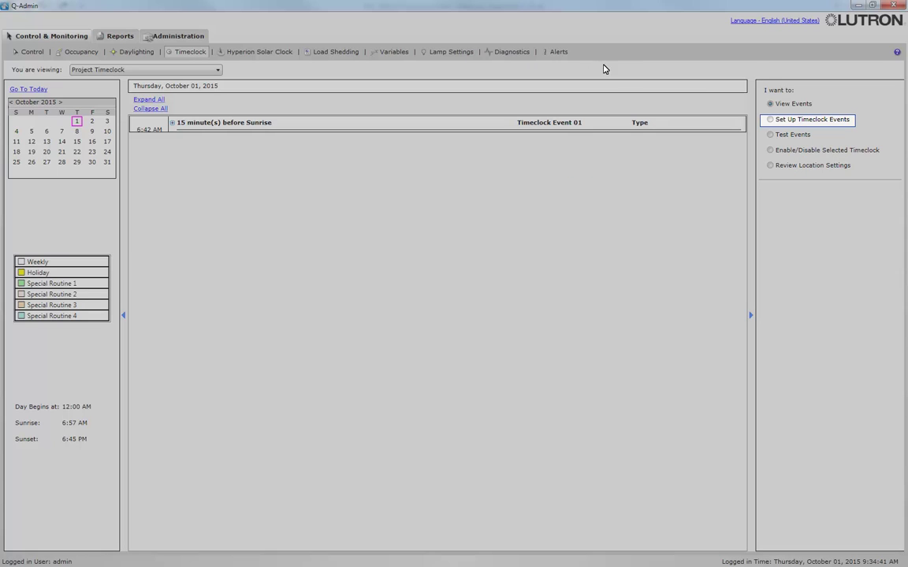
click(771, 119)
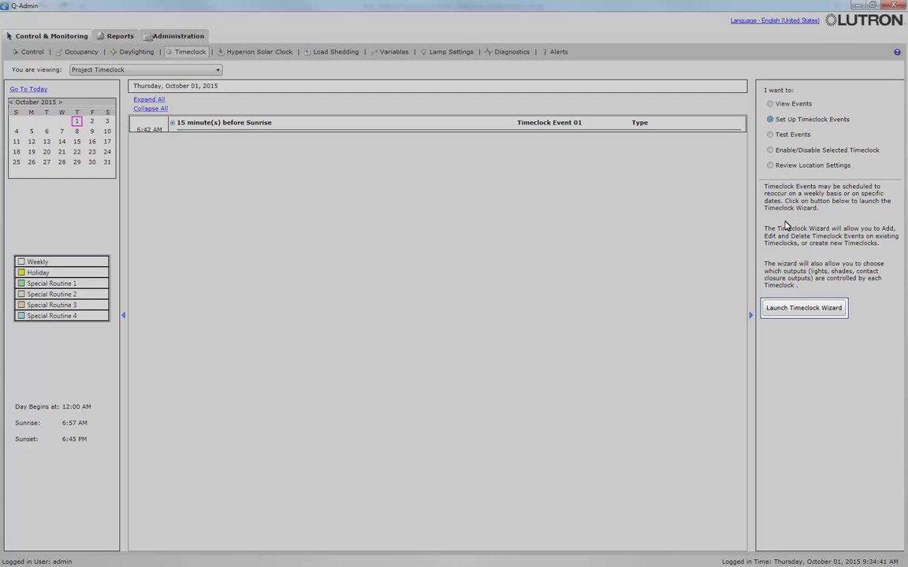
- Launch the Timeclock Wizard, pick Add New Timeclock and name it 'Test Timeclock'
click(787, 310)
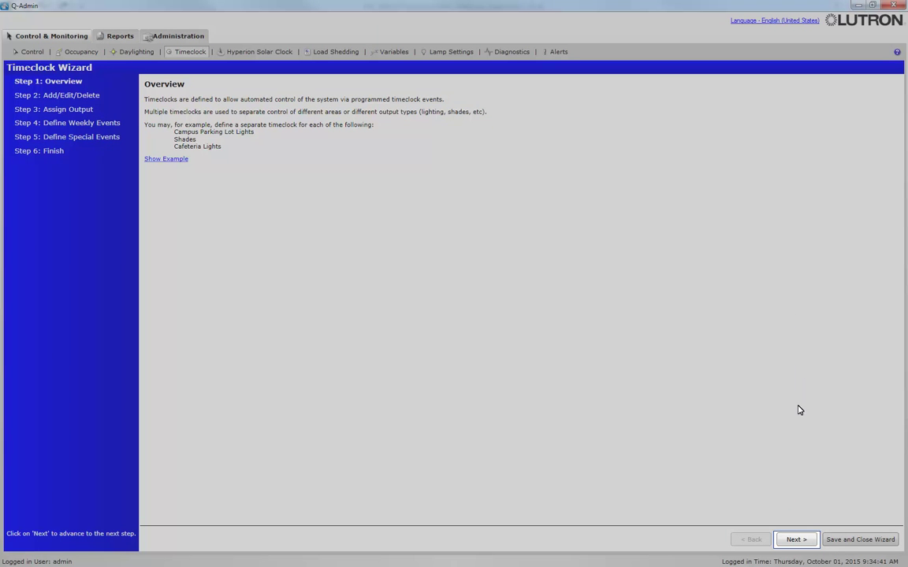
click(796, 540)
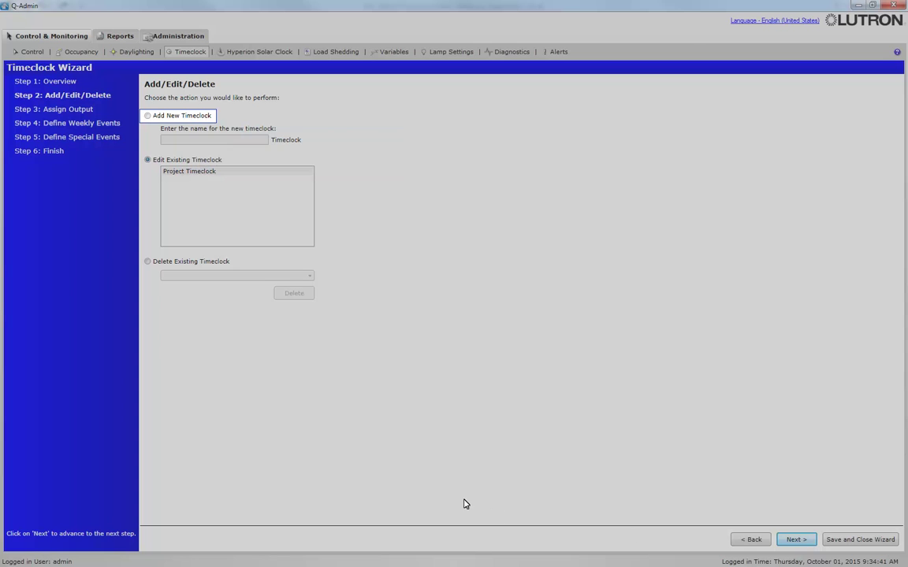
click(148, 118)
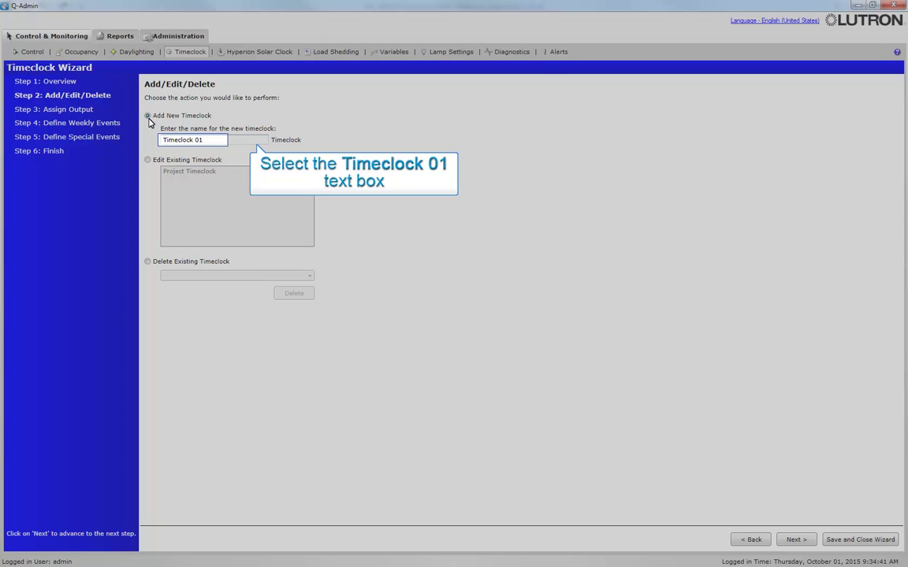
click(204, 140)
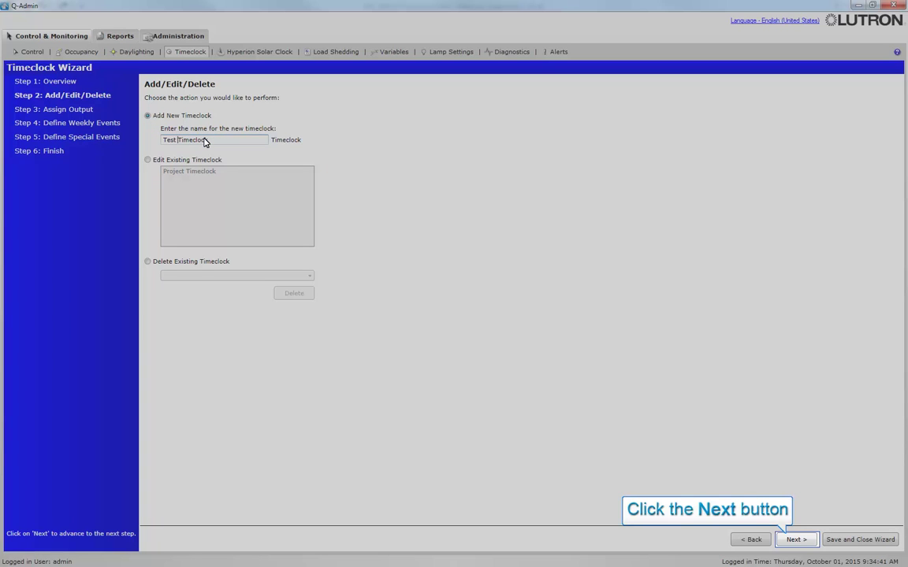
- Under Lighting - Areas, check Room 1 and Room 2 on Floor 1 and Floor 2 as outputs
click(797, 539)
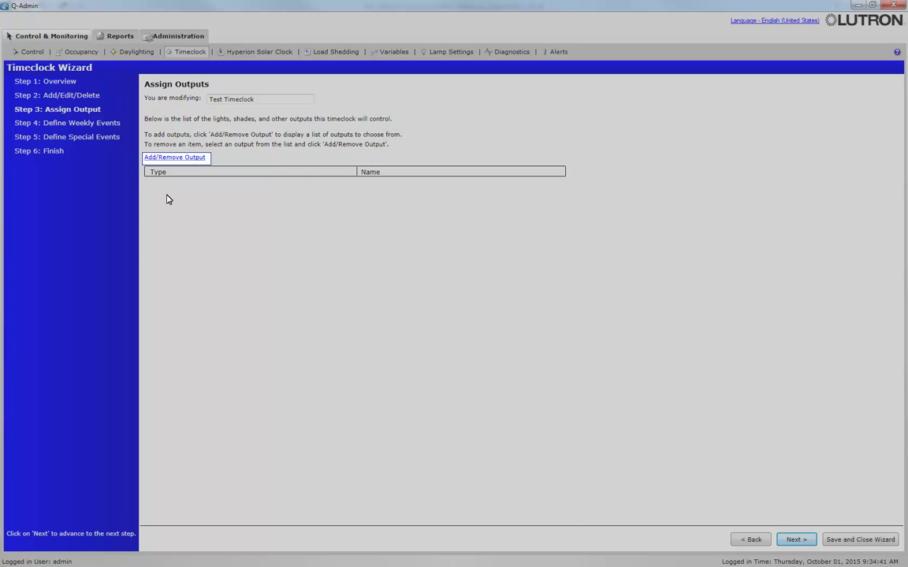
click(167, 159)
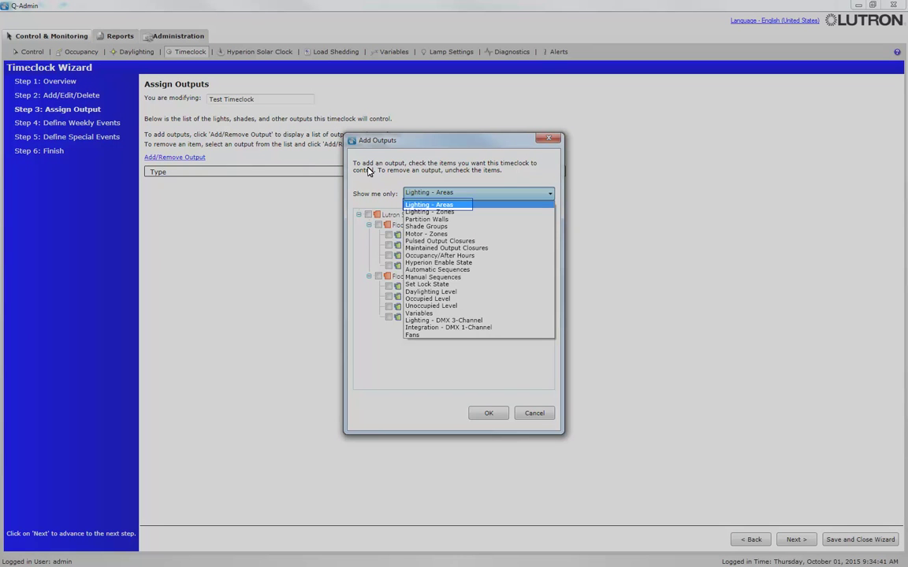
click(457, 205)
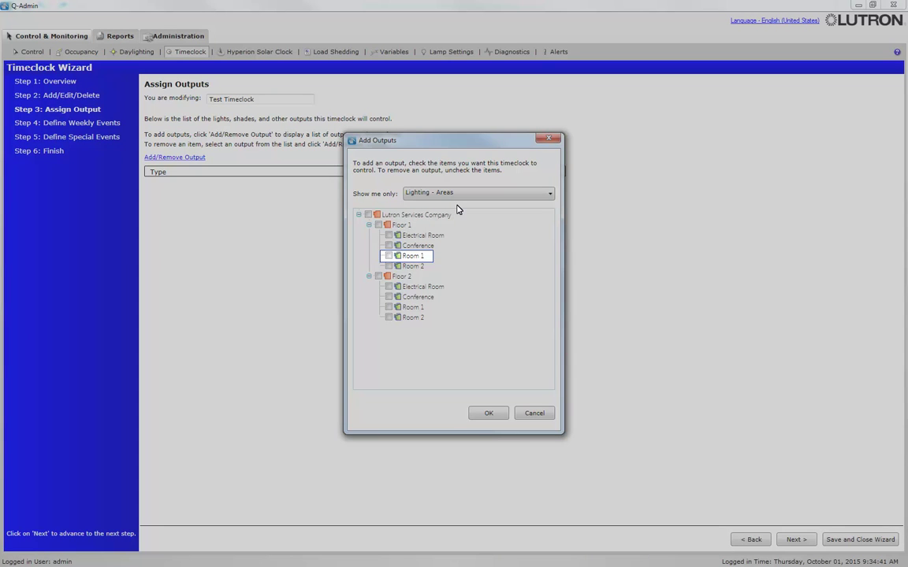
click(388, 257)
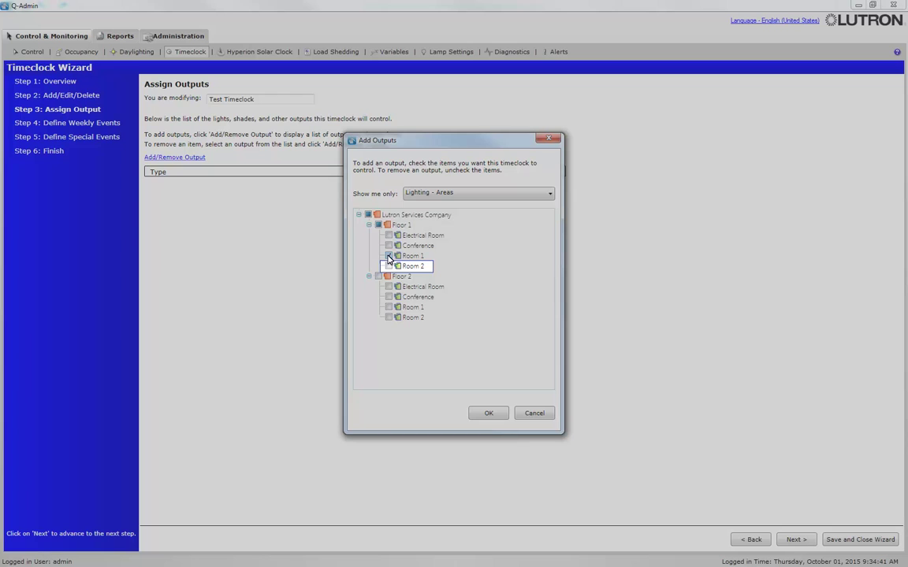
click(388, 266)
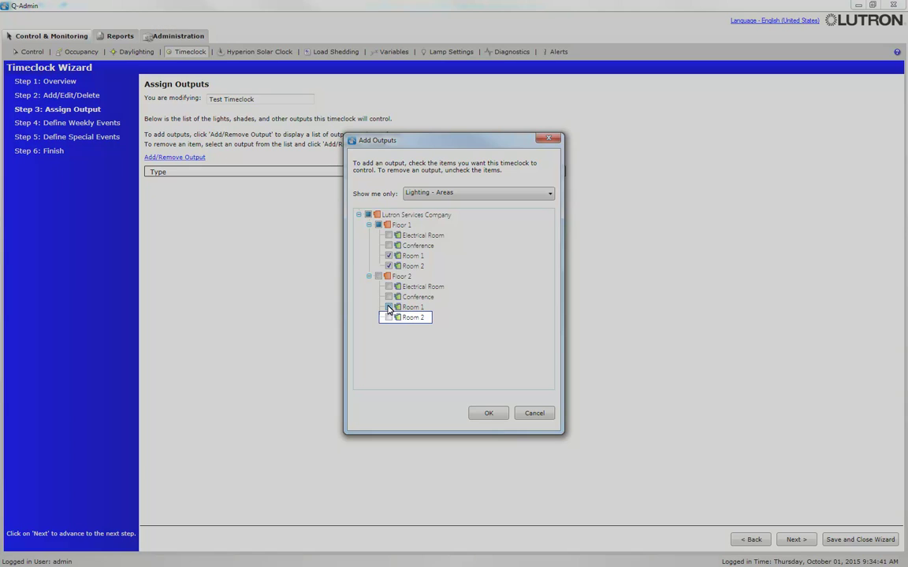
click(388, 307)
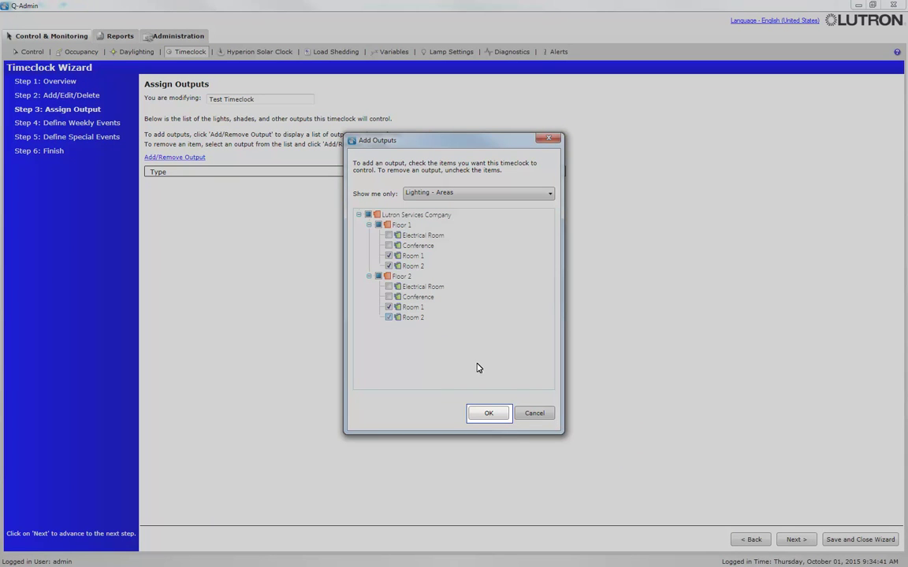
- Confirm the four room outputs and advance to Step 4, Define Weekly Events
click(488, 415)
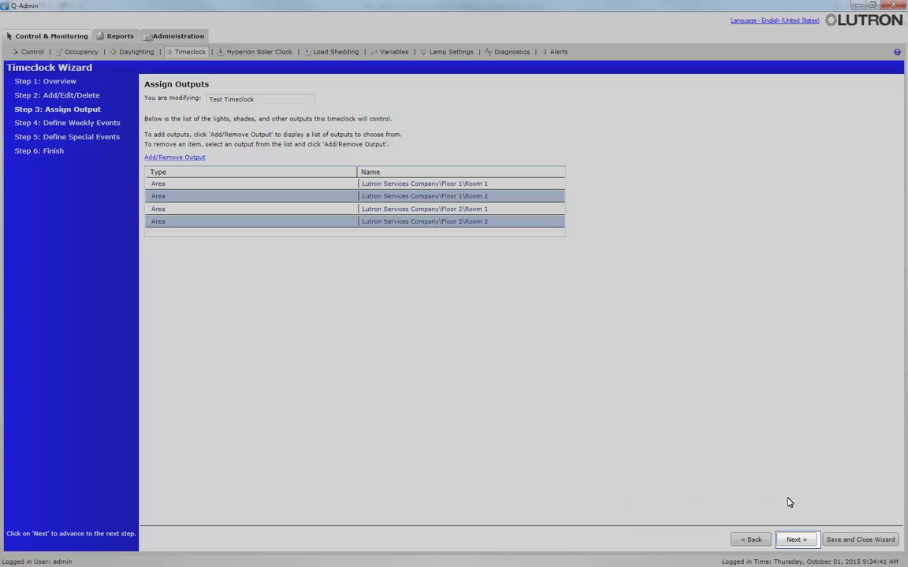
click(795, 539)
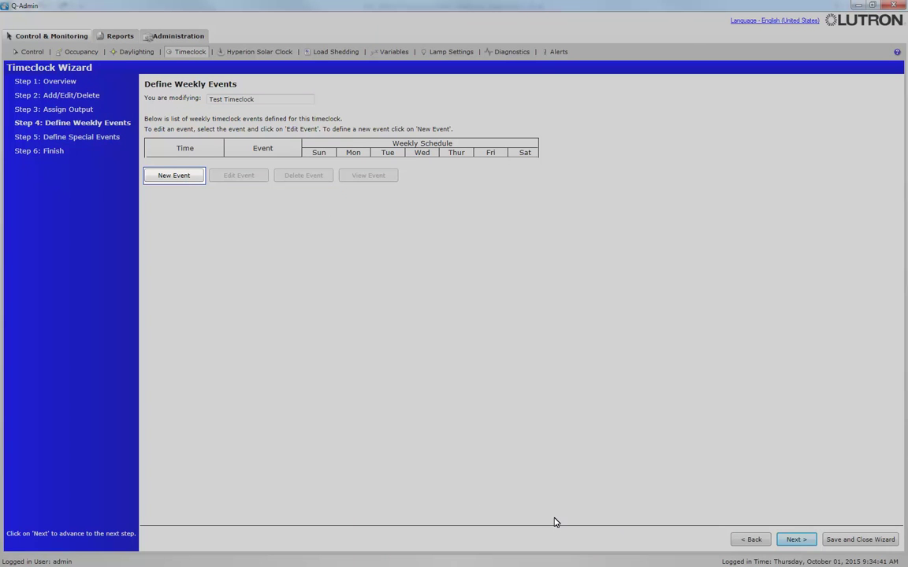
- Add event 'Timeclock Event Morning ON' using Astronomic time, 00:15 before sunrise
click(174, 176)
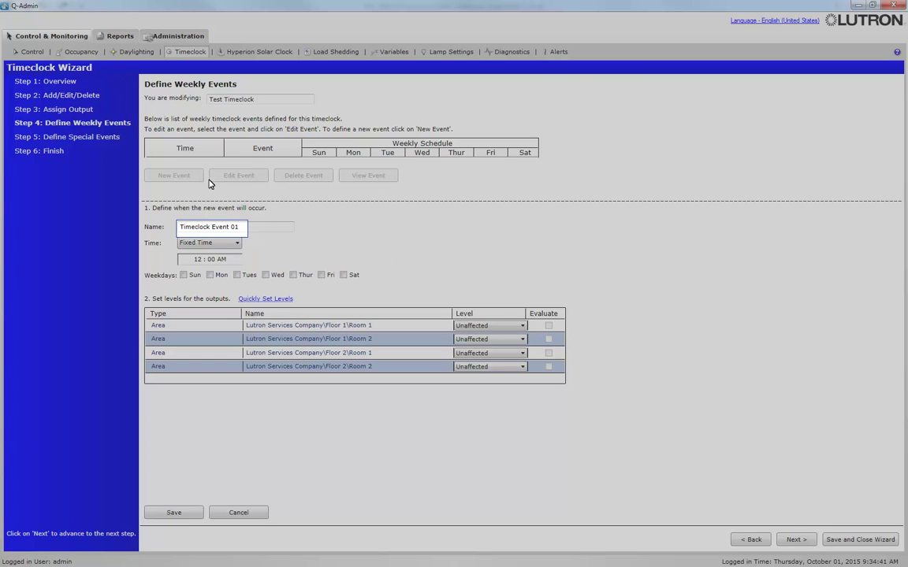
double_click(235, 227)
text(Morning ON)
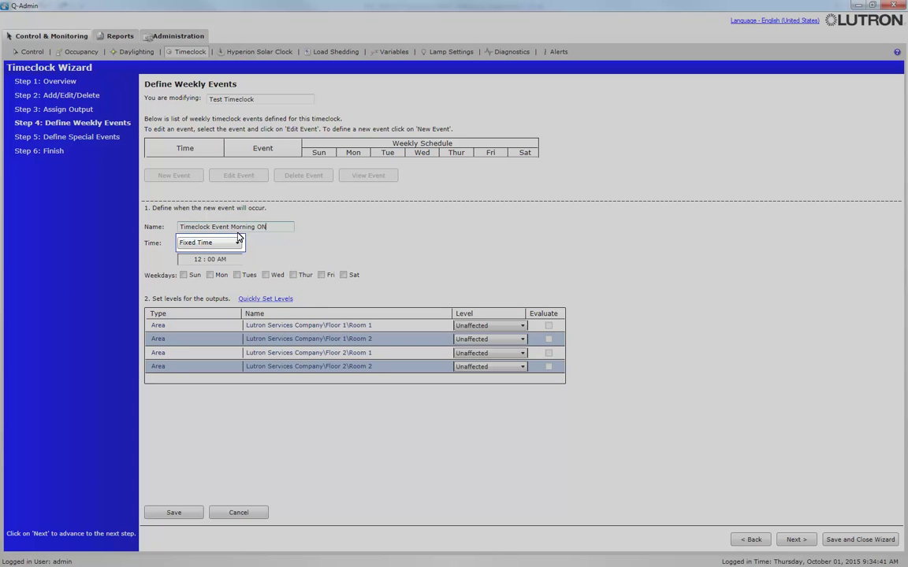
click(238, 246)
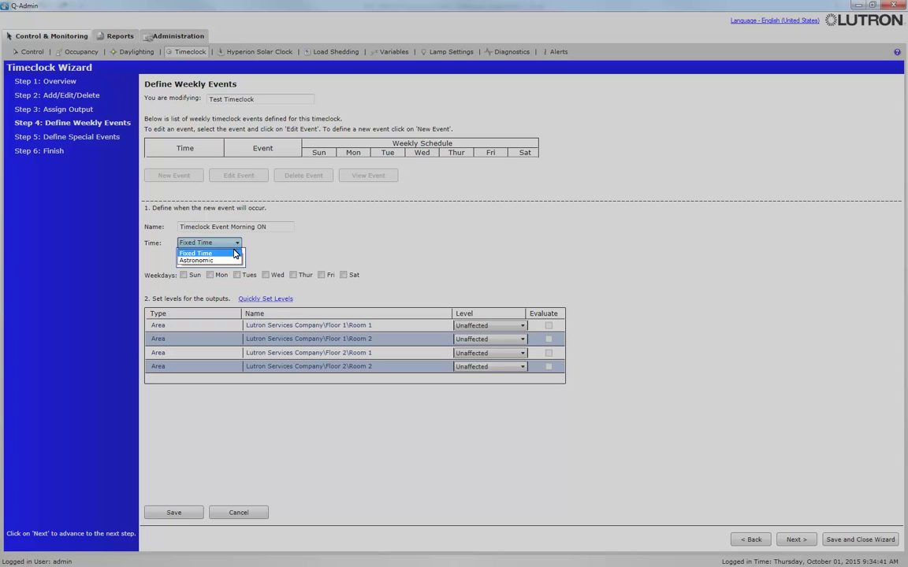
click(235, 260)
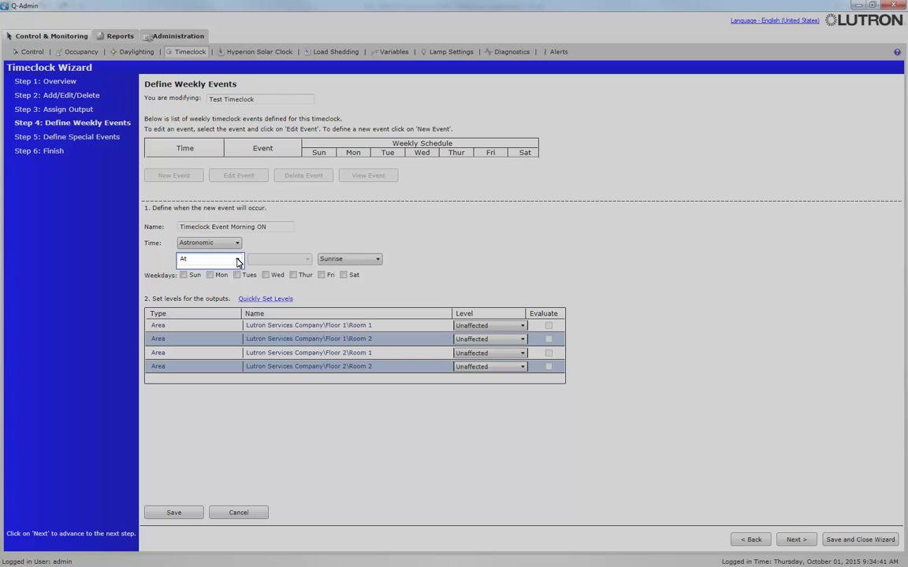
click(238, 261)
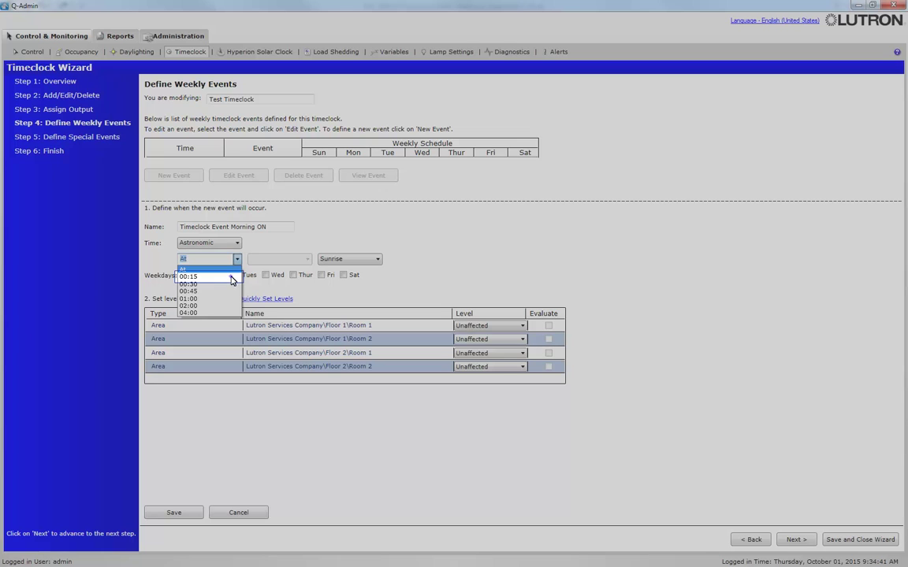
click(233, 277)
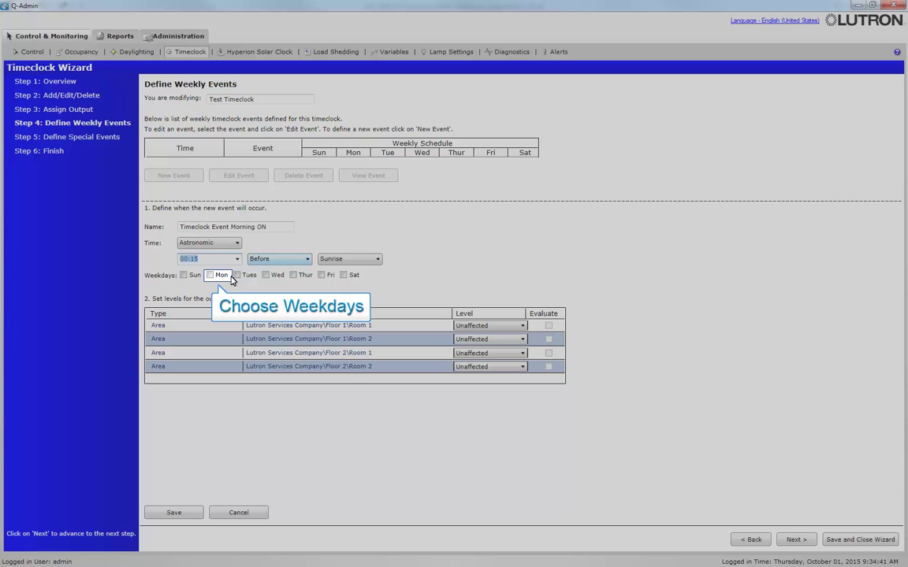
- Tick the Mon, Tues, Wed, Thur and Fri boxes for the Morning ON event
click(209, 275)
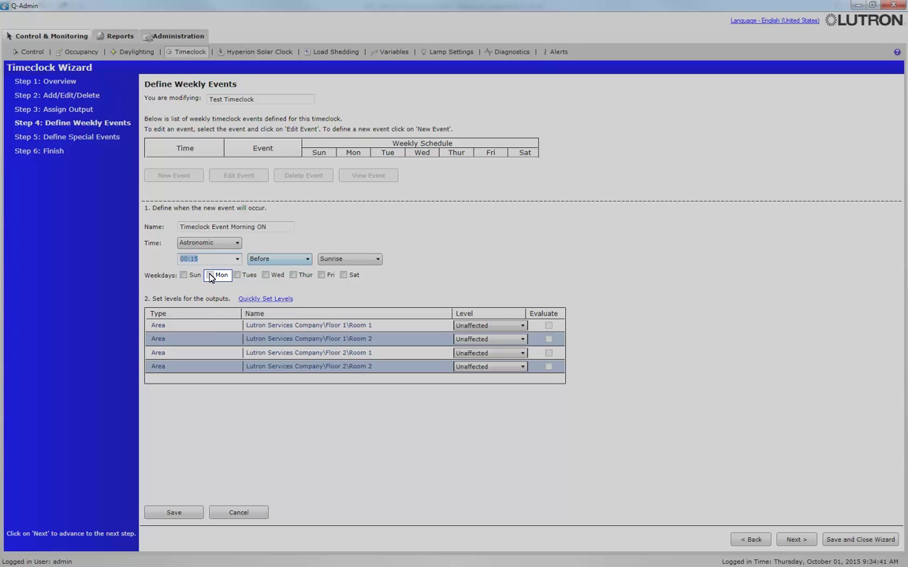
click(236, 276)
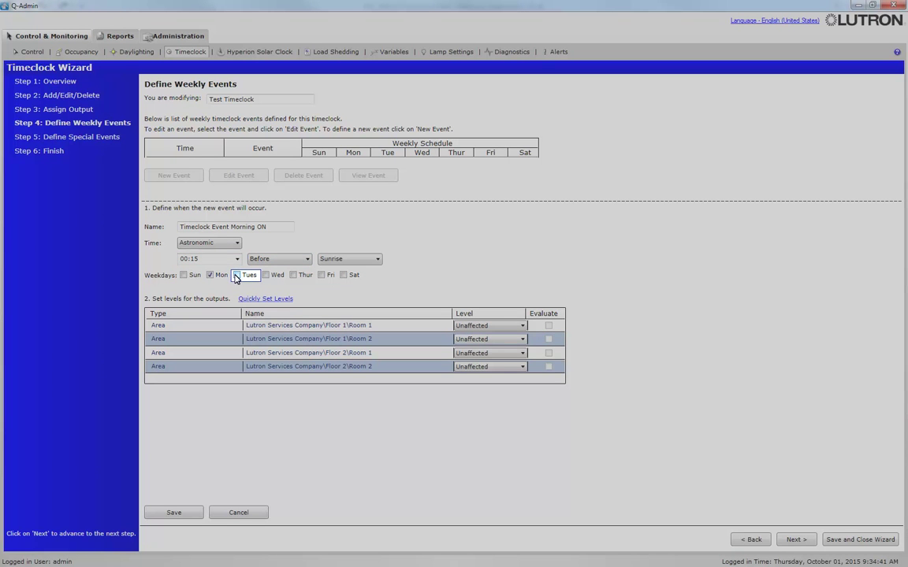
click(264, 277)
click(294, 275)
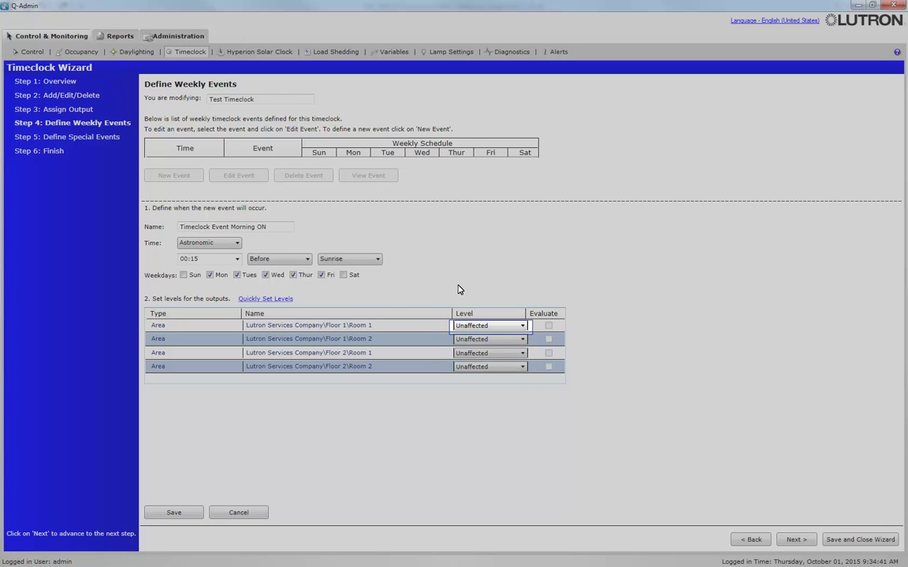
- Set Floor 1 Rooms 1–2 to Scene 001, Floor 2 Room 1 to Scene 002, Room 2 to Scene 004, then save
click(522, 325)
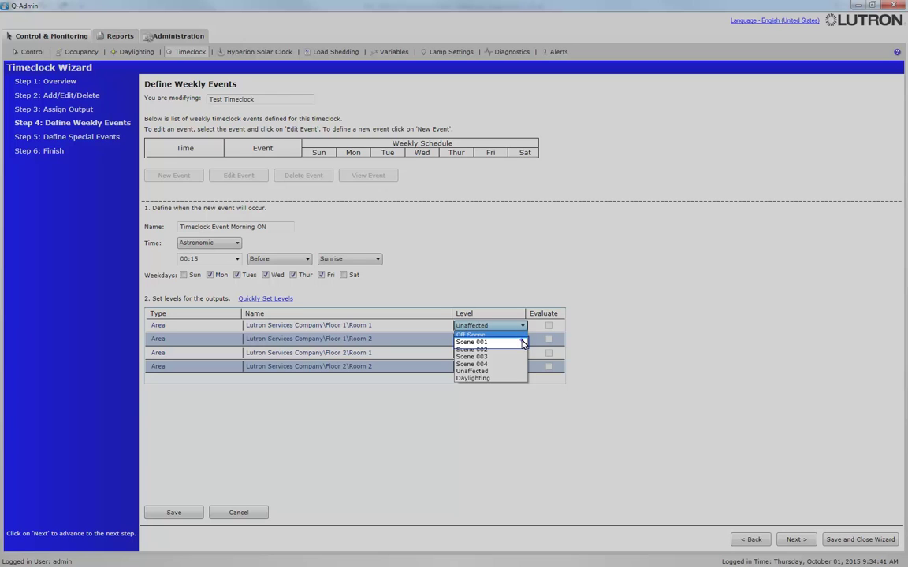
click(523, 342)
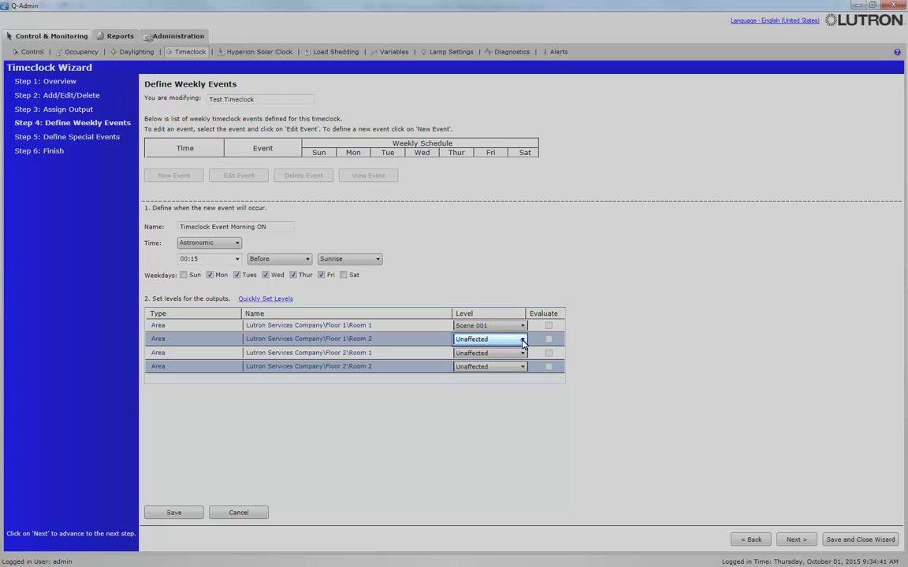
click(523, 340)
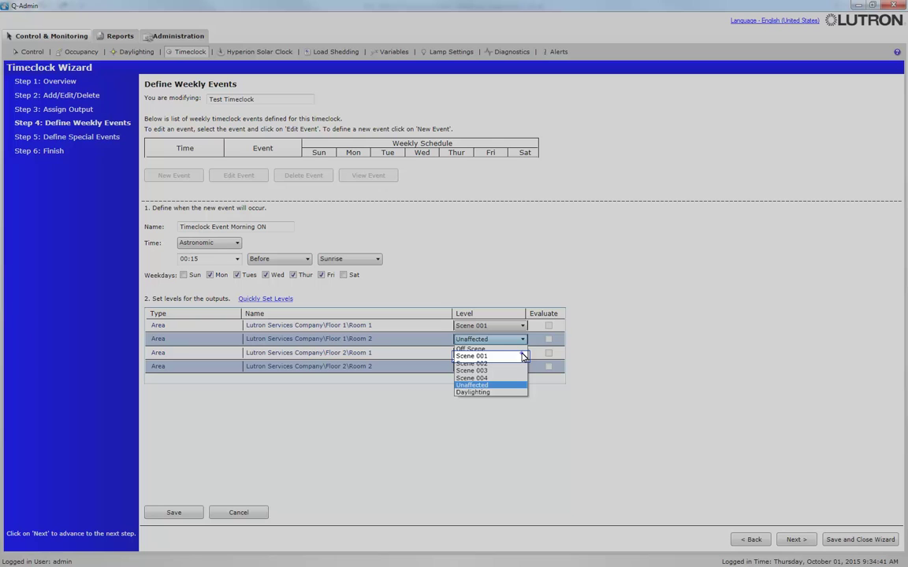
click(522, 356)
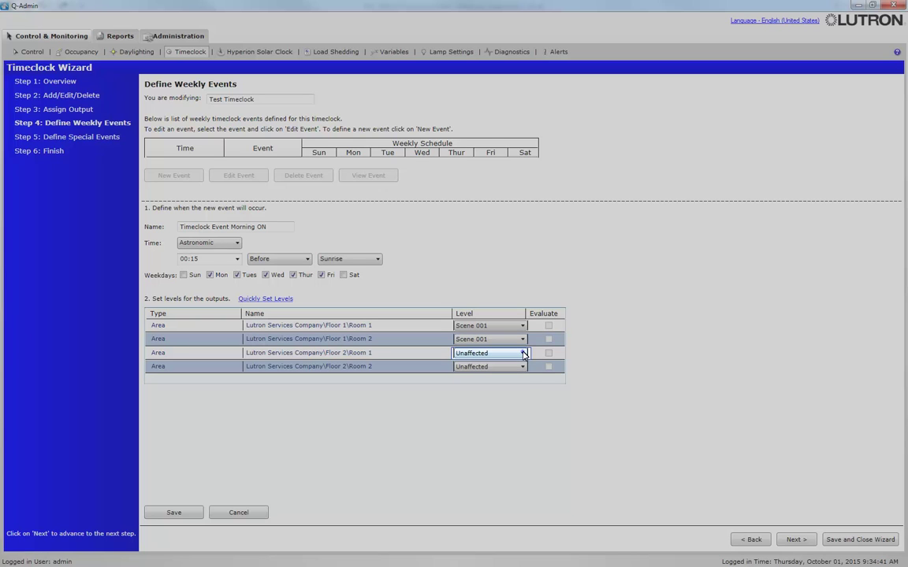
click(523, 354)
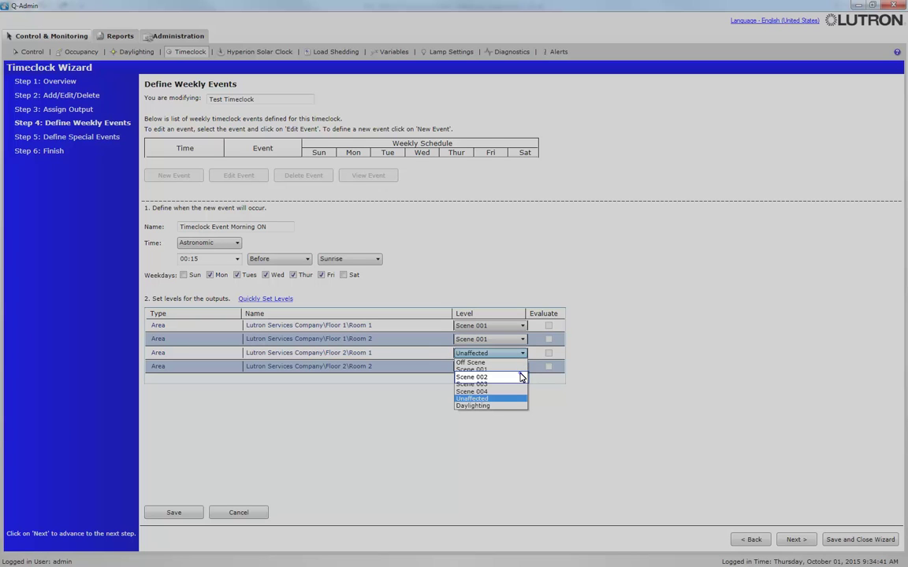
click(520, 377)
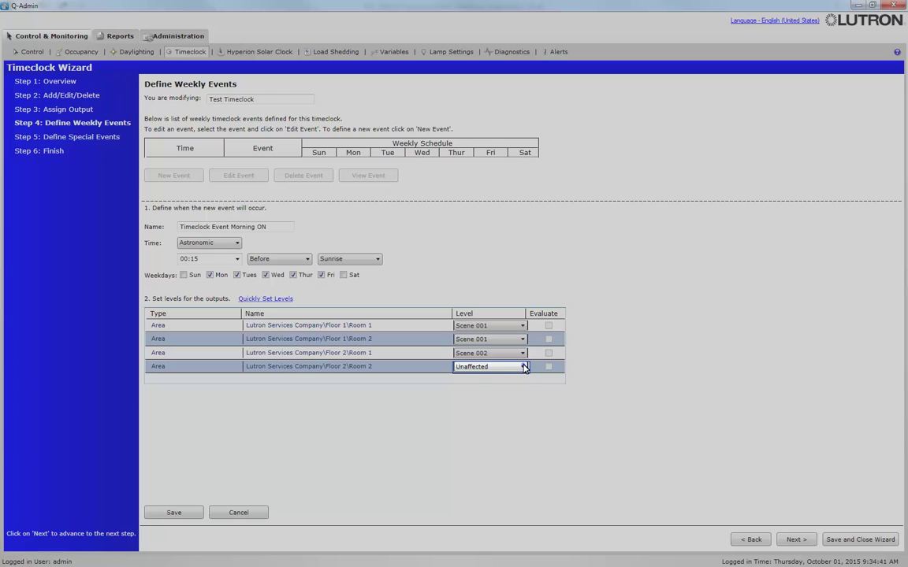
click(524, 368)
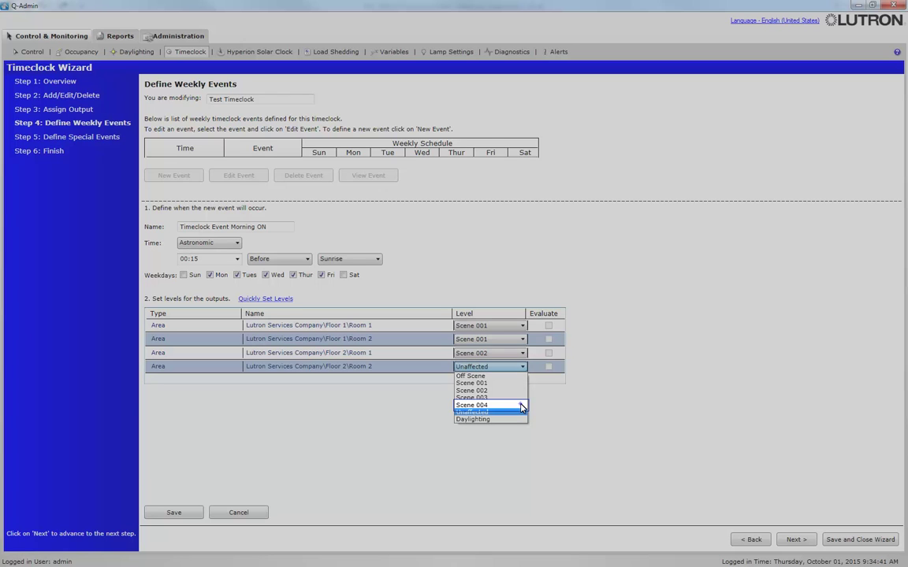
click(521, 405)
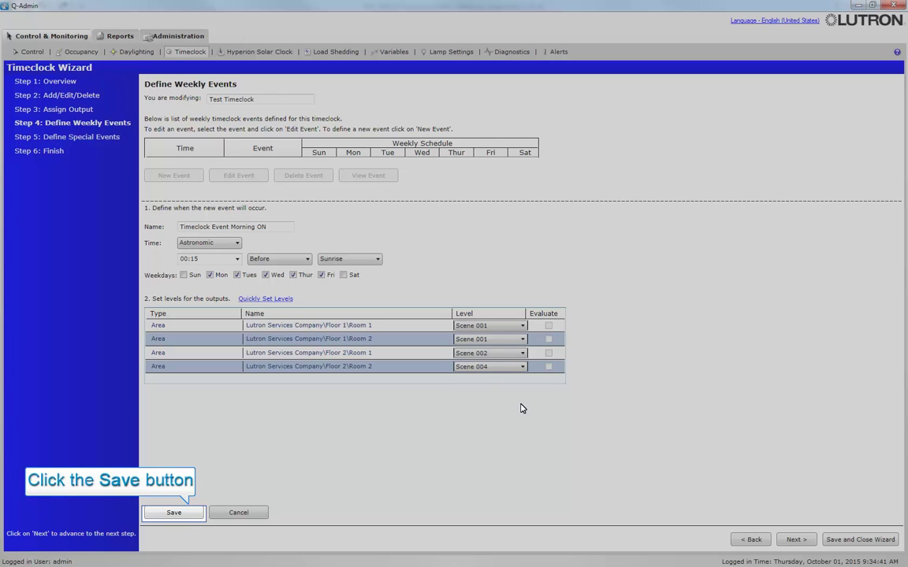
click(189, 515)
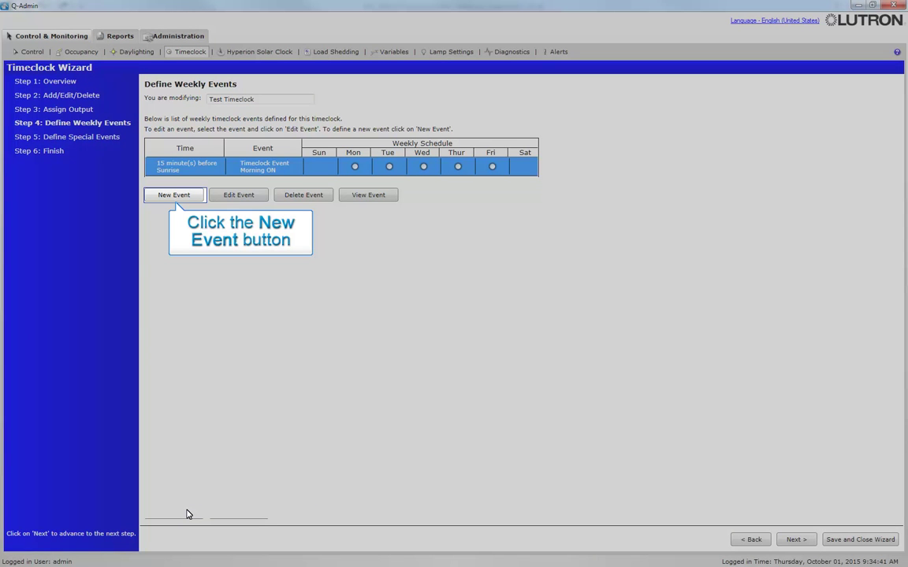
- Add event 'Timeclock Event Night OFF' at Fixed Time 7:00 PM
click(174, 195)
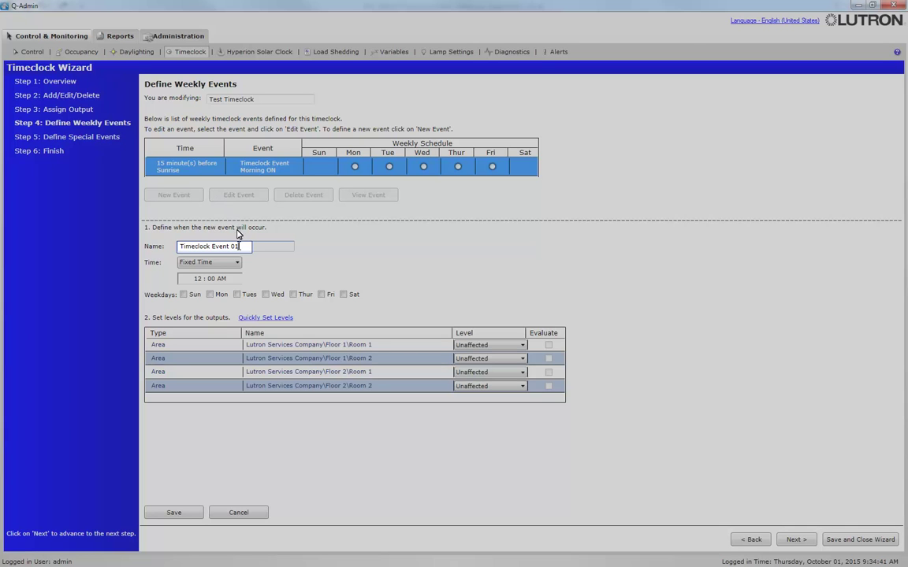
key(BackSpace)
key(BackSpace)
text(Night OFF)
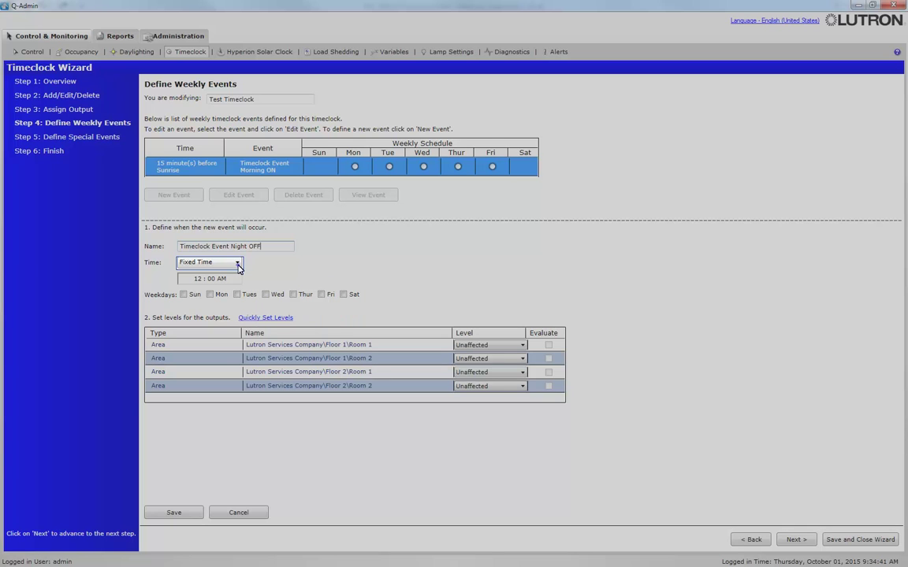
click(239, 267)
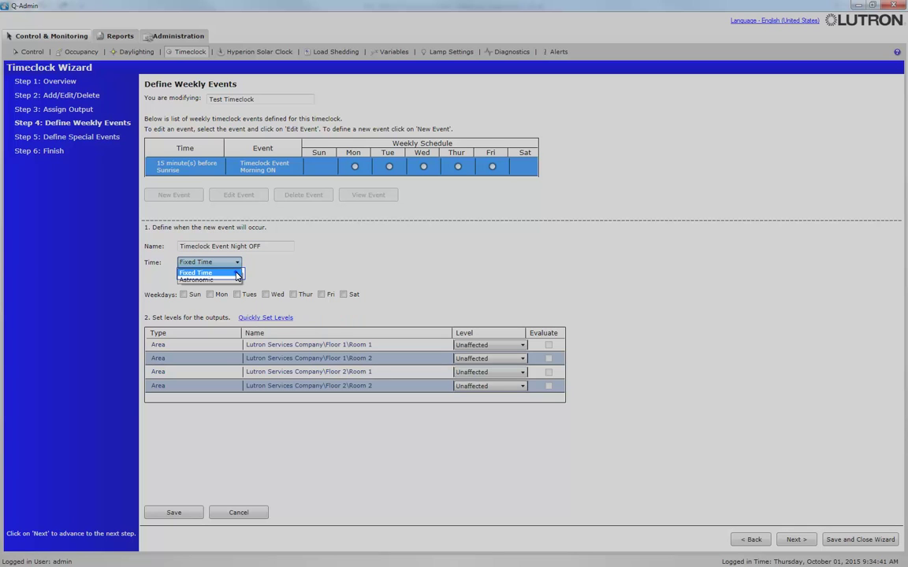
click(213, 277)
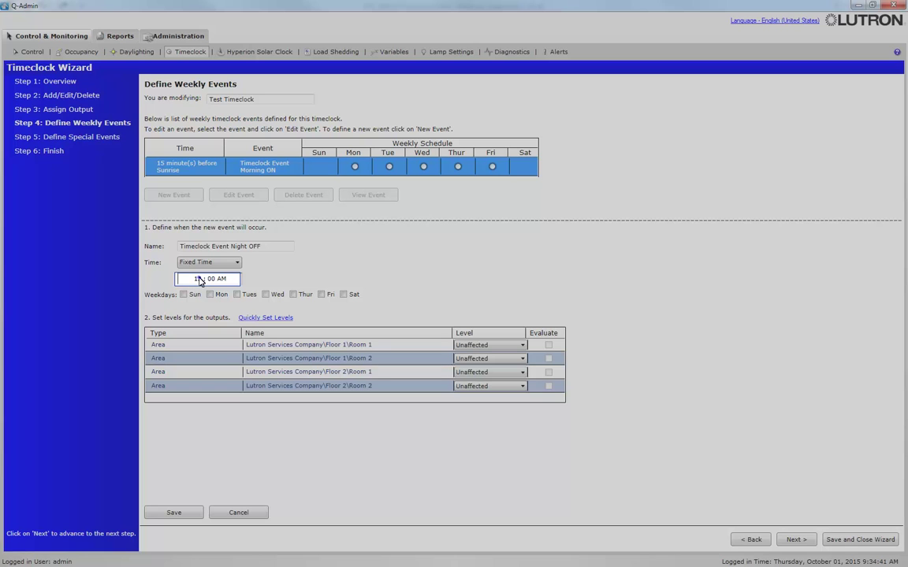
text(7)
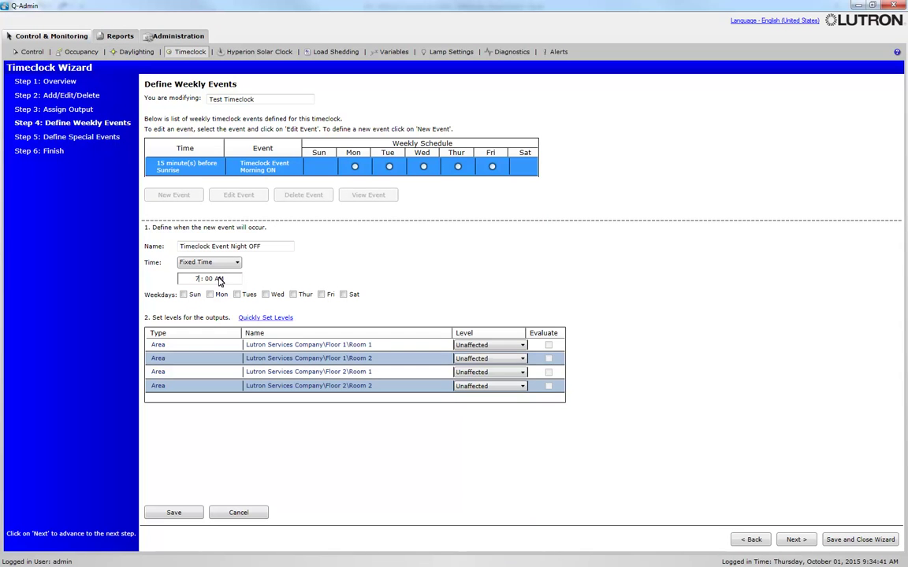
click(219, 279)
key(Tab)
key(Tab)
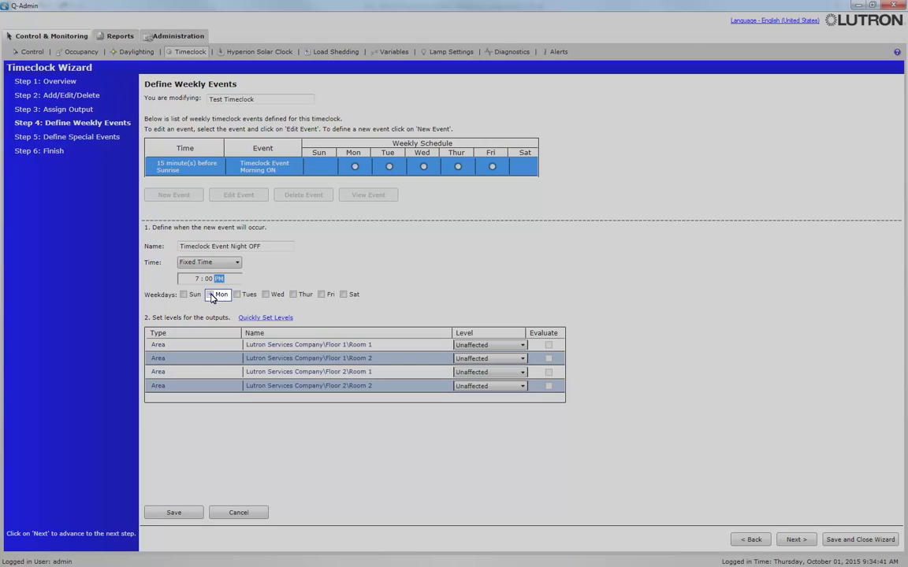
- Make the Night OFF event run Monday through Friday
click(223, 295)
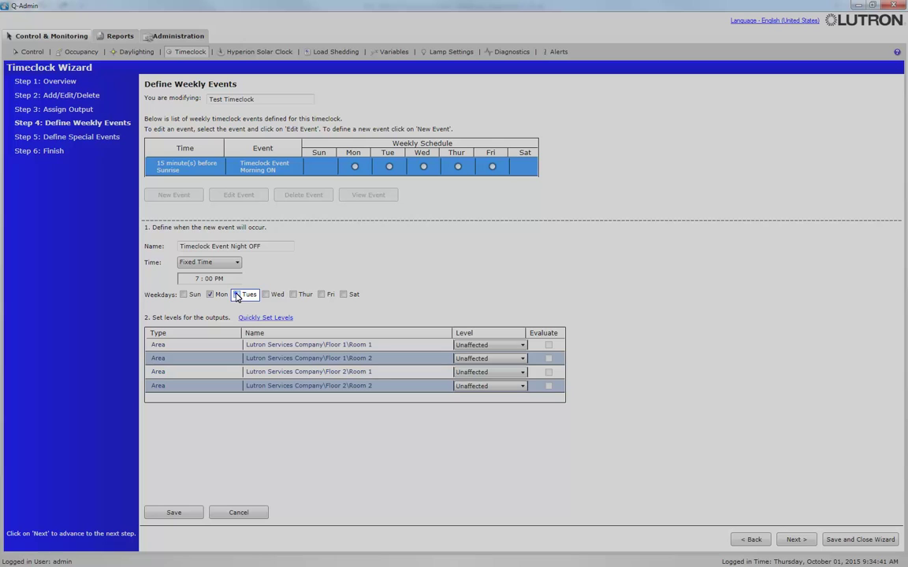
click(253, 296)
click(281, 295)
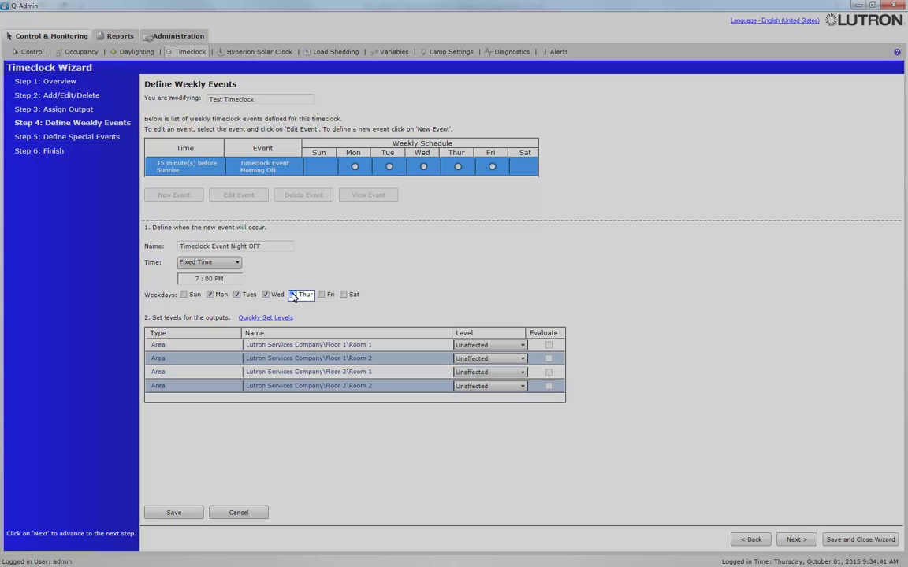
click(310, 296)
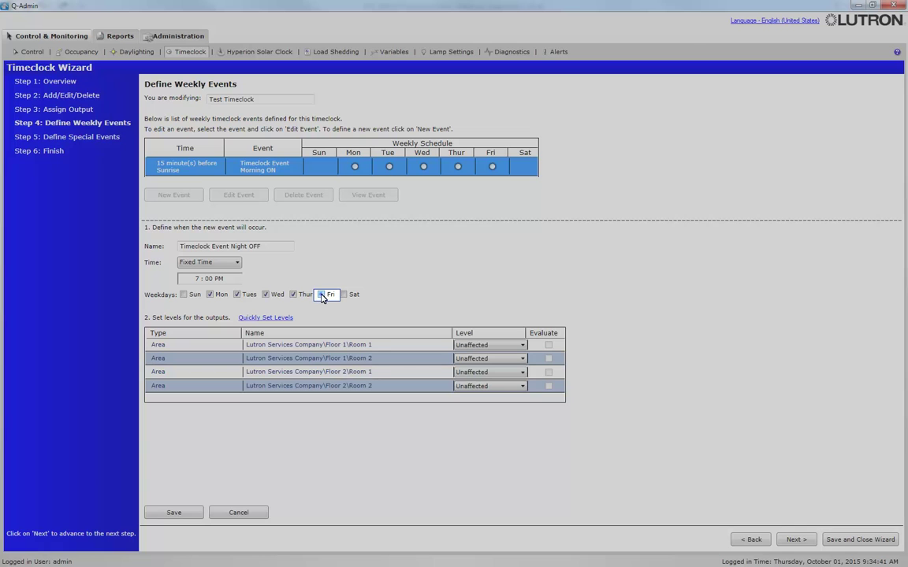
click(322, 297)
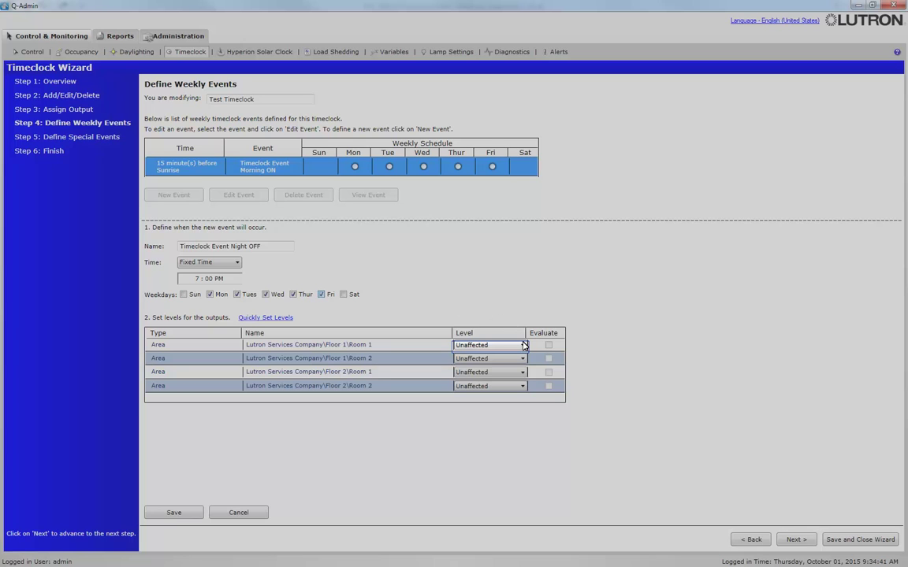
- Set Room 1 and Room 2 on Floors 1 and 2 to Off Scene, then save Night OFF
click(524, 346)
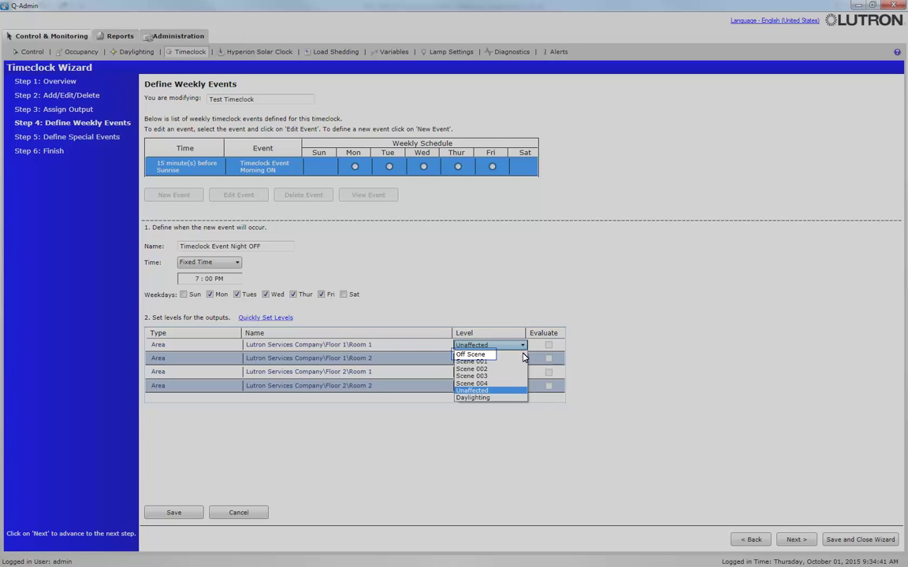
click(524, 356)
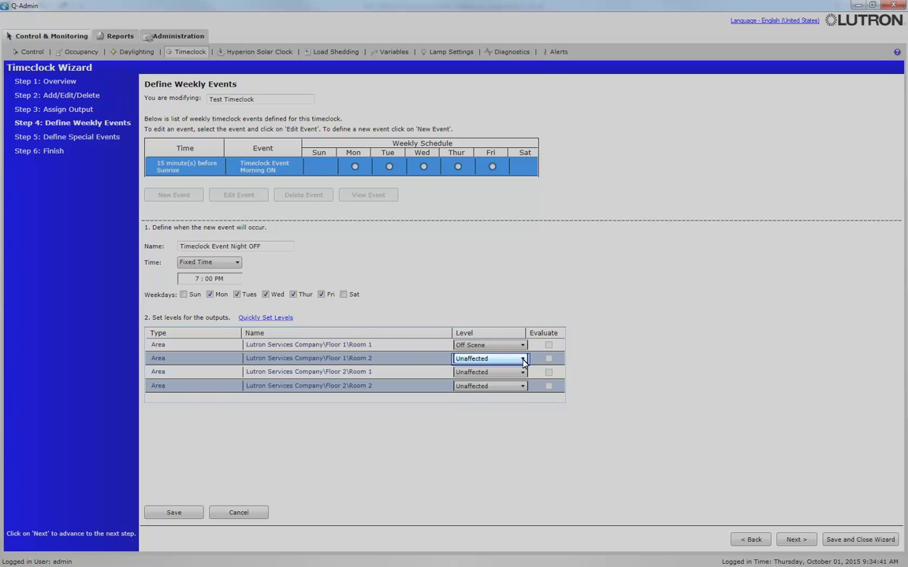
click(522, 360)
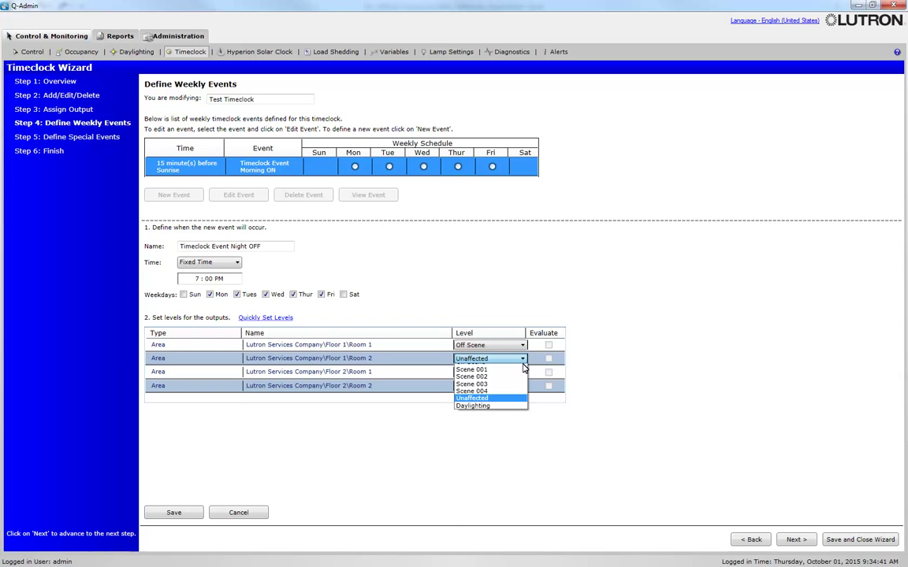
click(525, 365)
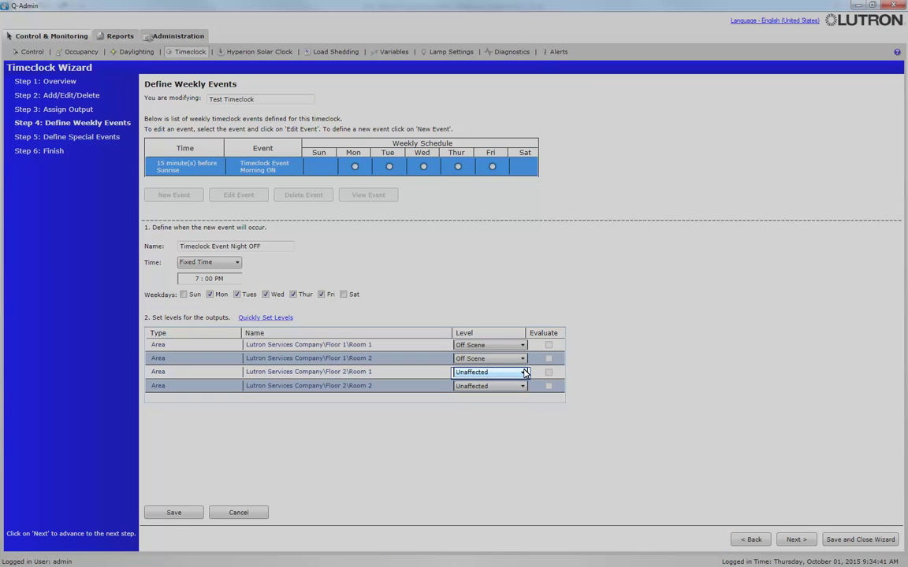
click(525, 374)
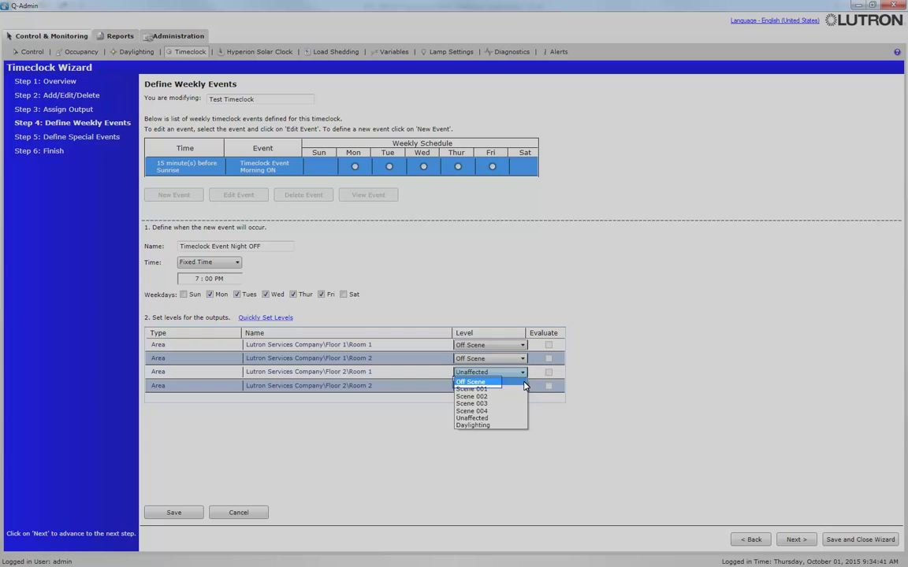
click(525, 384)
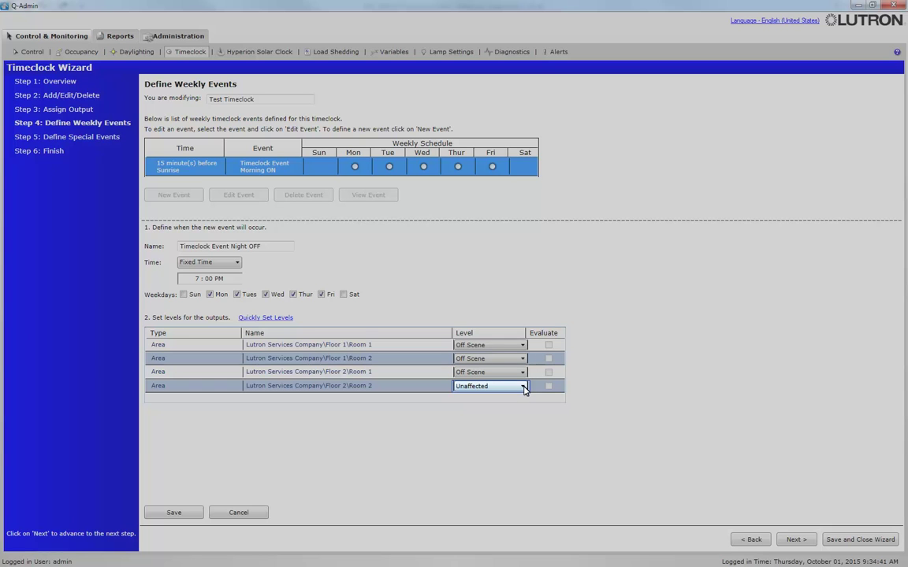
click(525, 387)
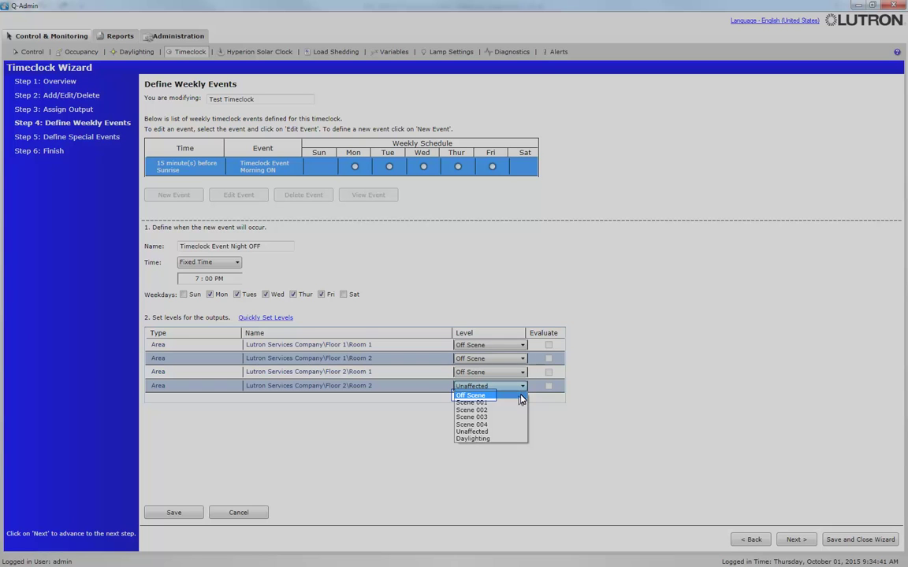
click(520, 397)
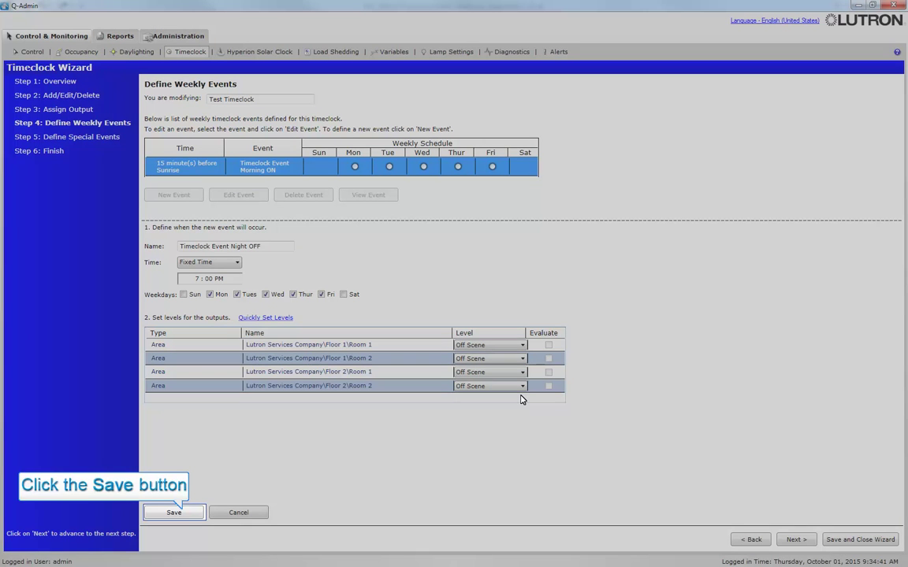
click(186, 513)
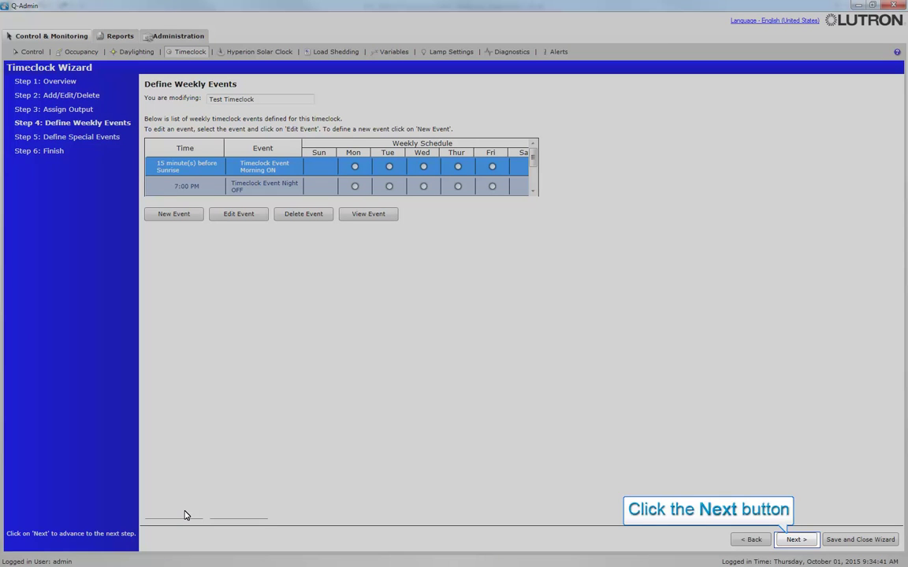
- Apply 'Use my normal weekly events' with no special events, then save Test Timeclock and acknowledge the confirmation
click(792, 539)
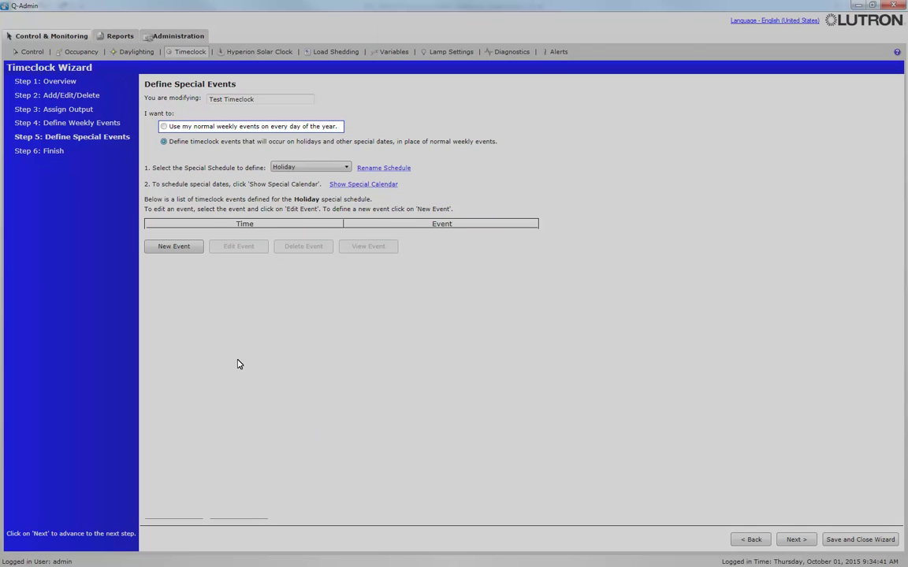
click(164, 127)
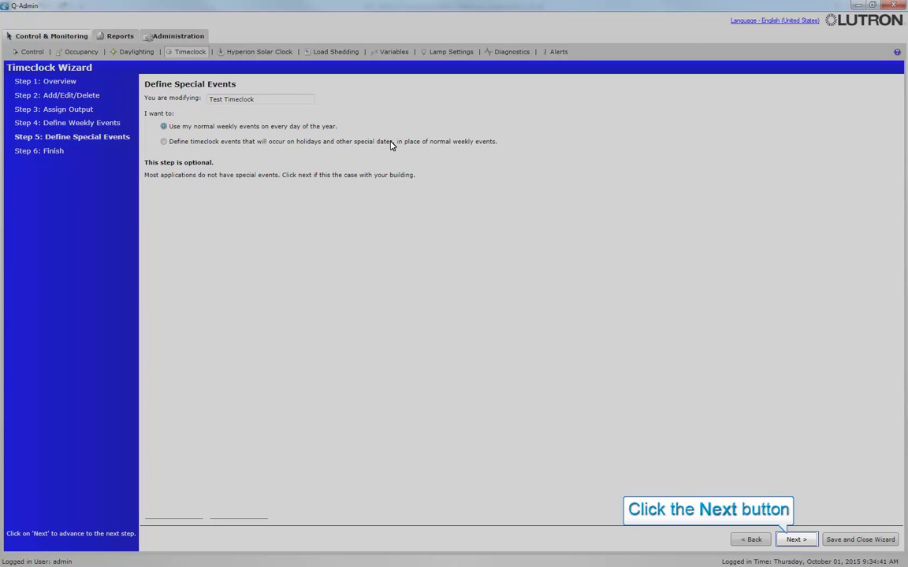
click(797, 541)
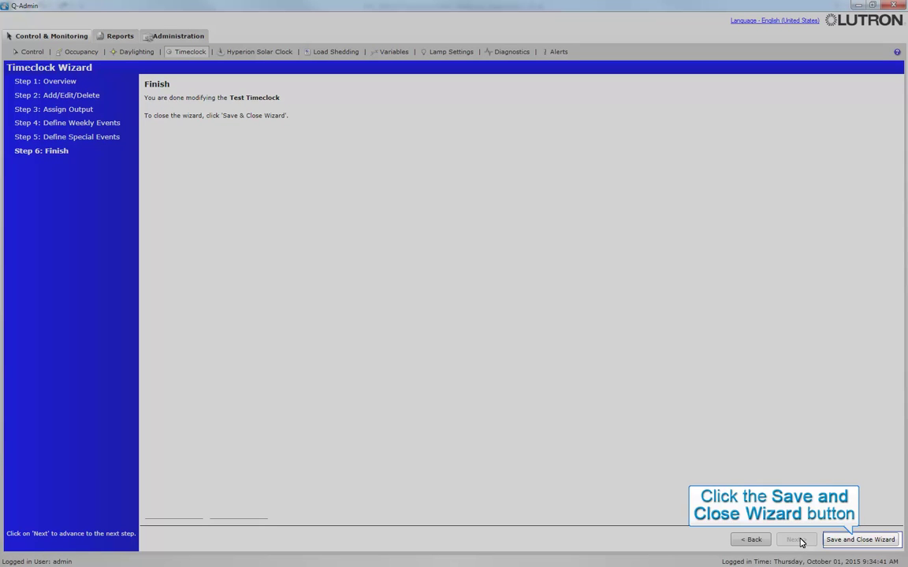
click(857, 542)
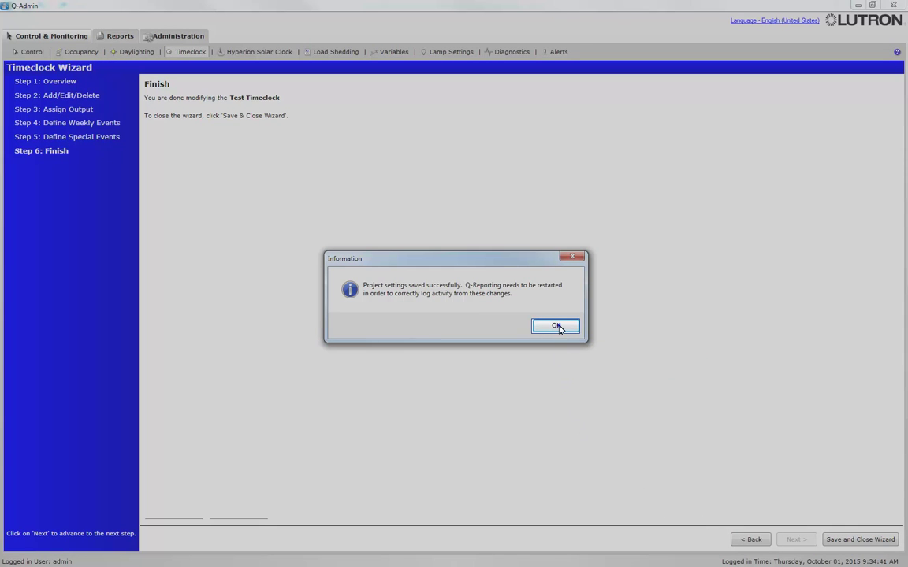
click(556, 327)
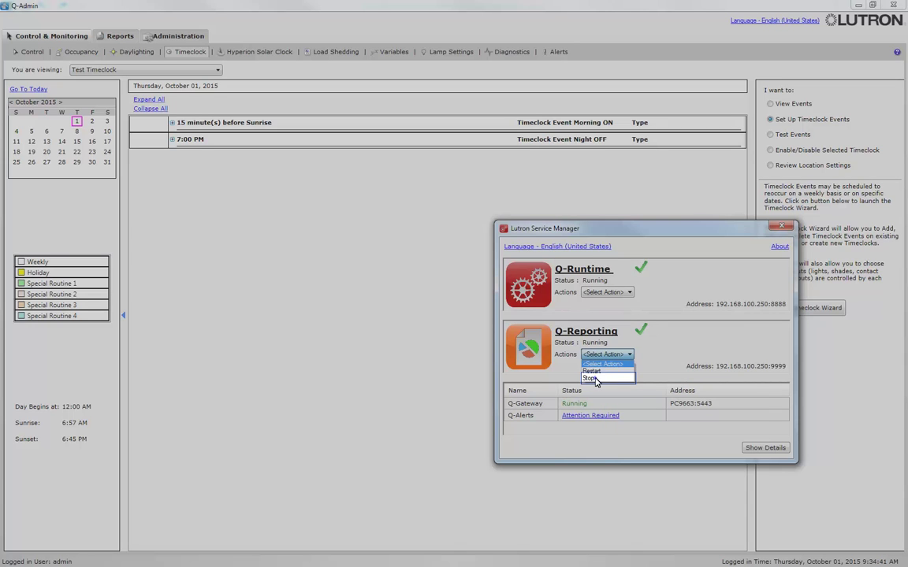
- Stop Q-Reporting, start it again from its Actions dropdown, and close Lutron Service Manager
click(595, 379)
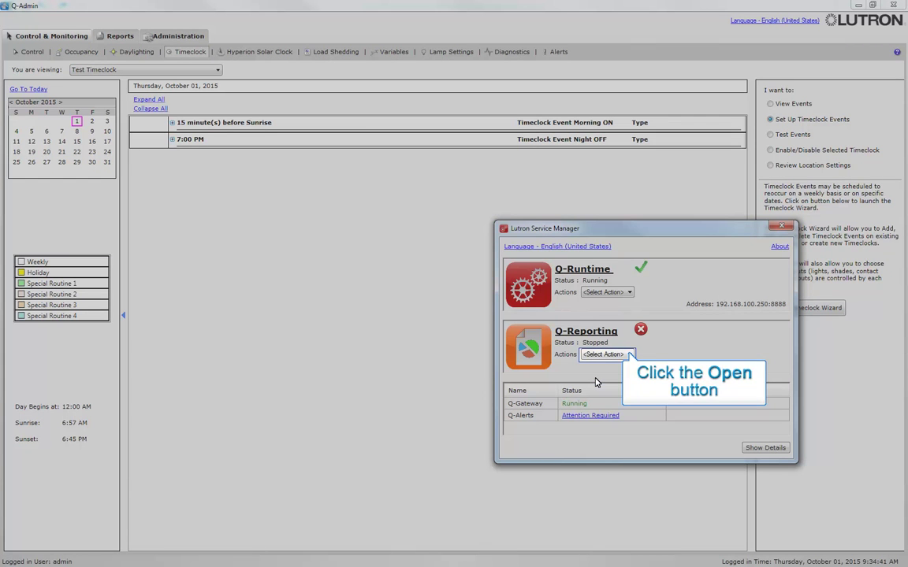
click(629, 356)
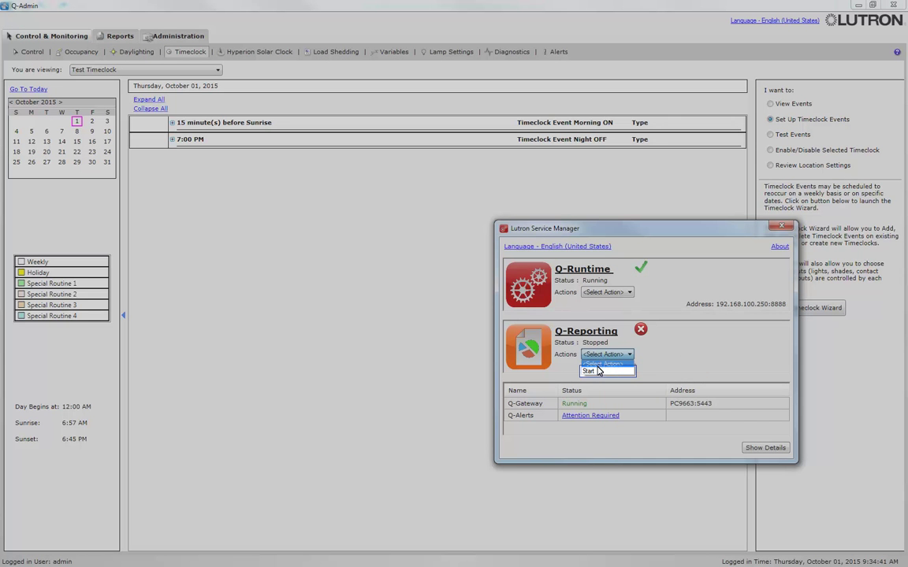
click(596, 372)
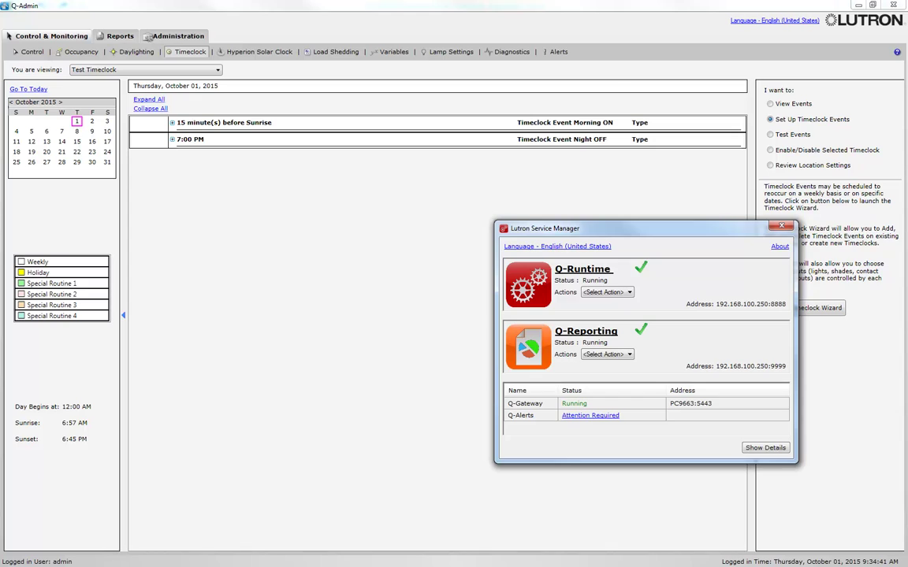
click(781, 227)
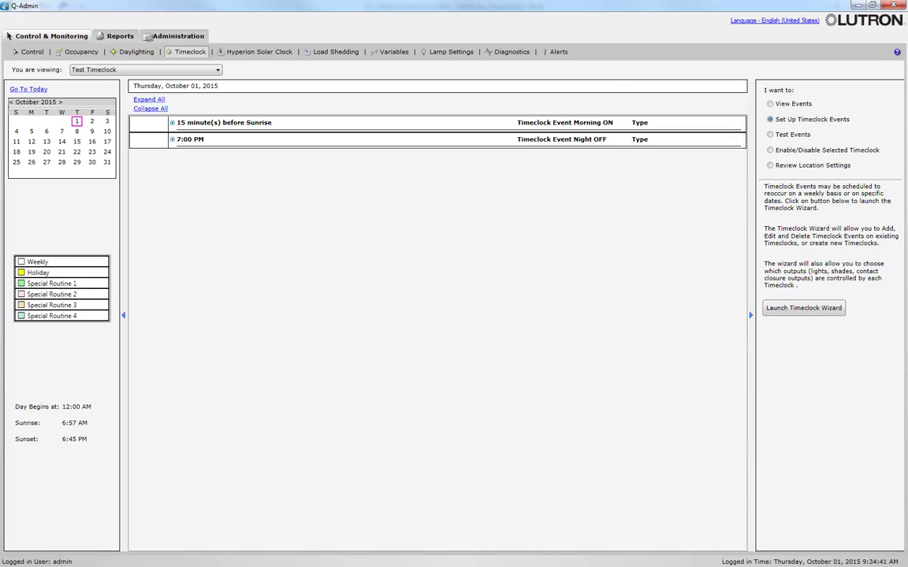